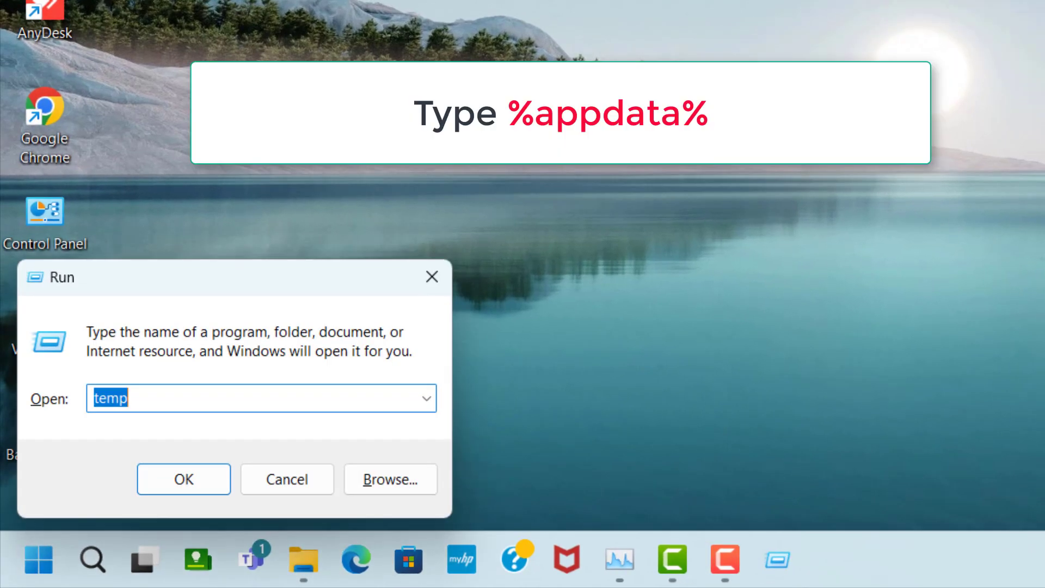
Step: Open the roaming application data folder by running %appdata%
type("%appdata")
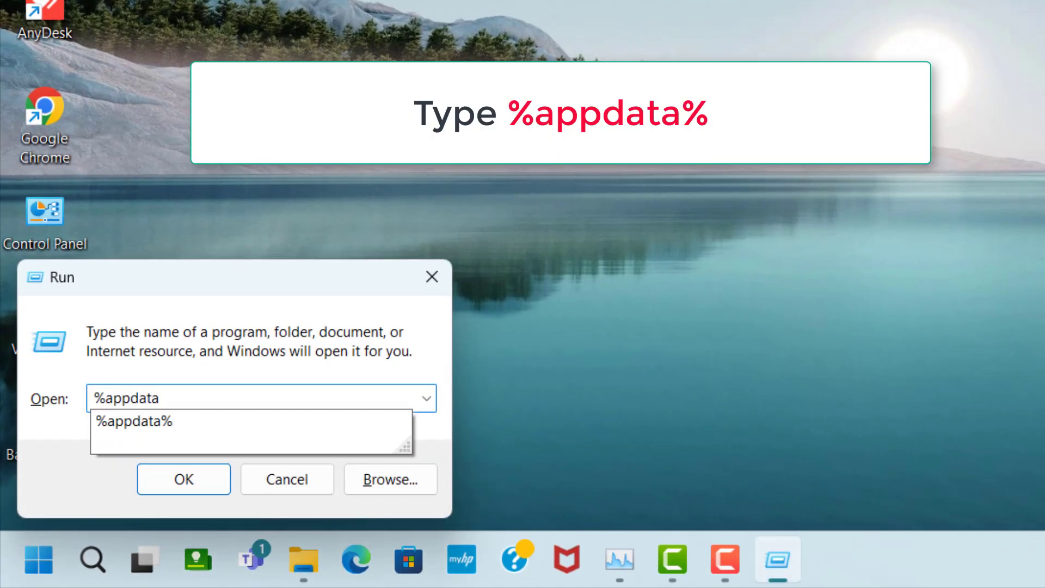
type("%")
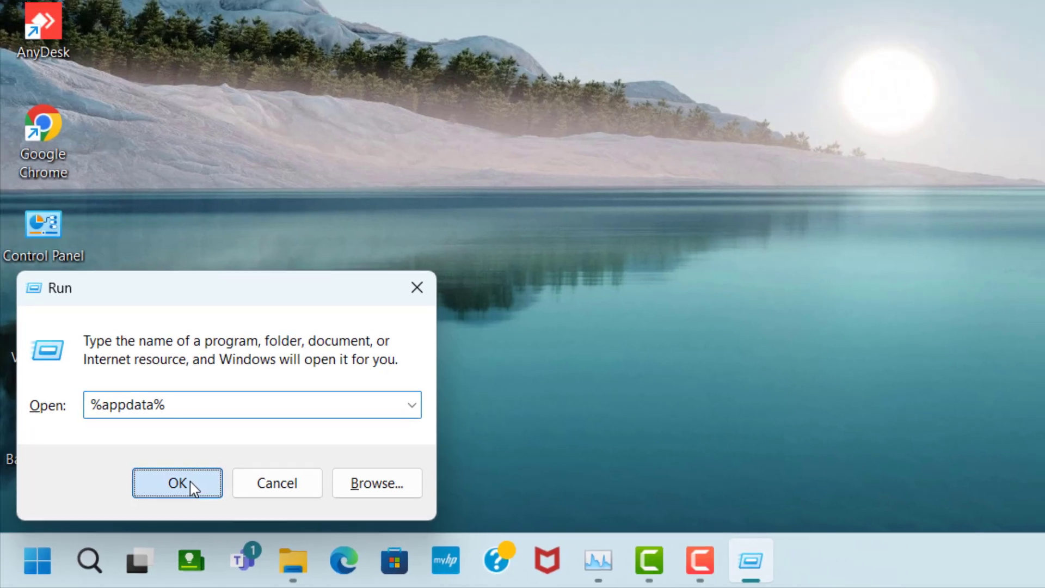
left_click(185, 480)
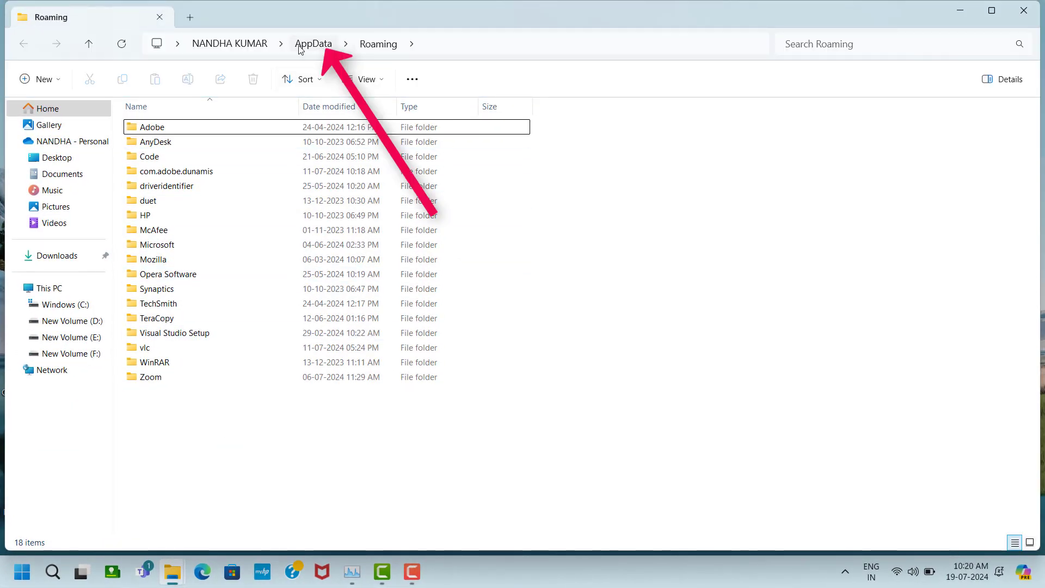
Step: Go up to the AppData folder and open the Temp folder inside Local
left_click(329, 48)
left_click(179, 129)
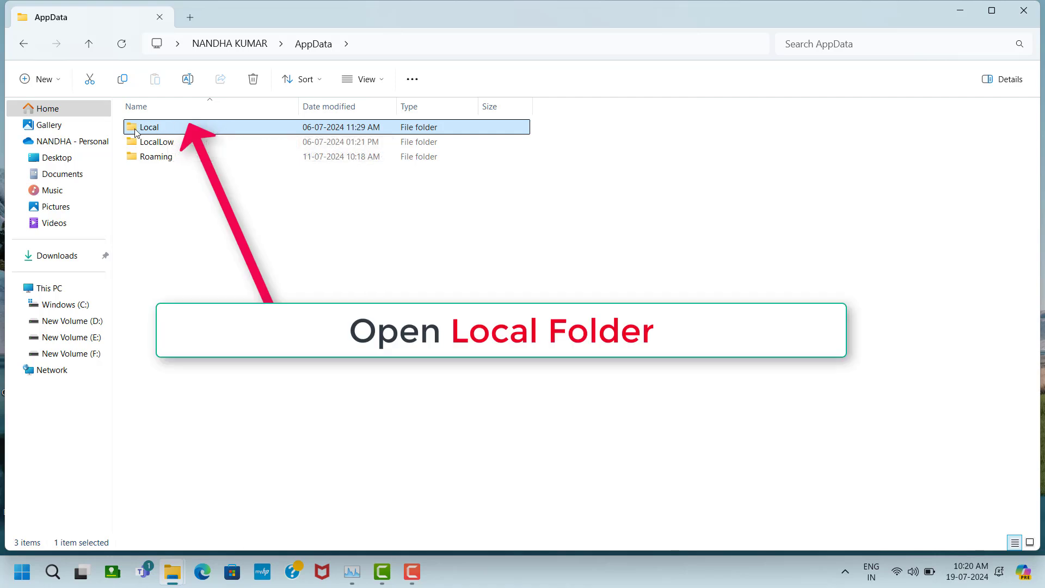
double_click(189, 131)
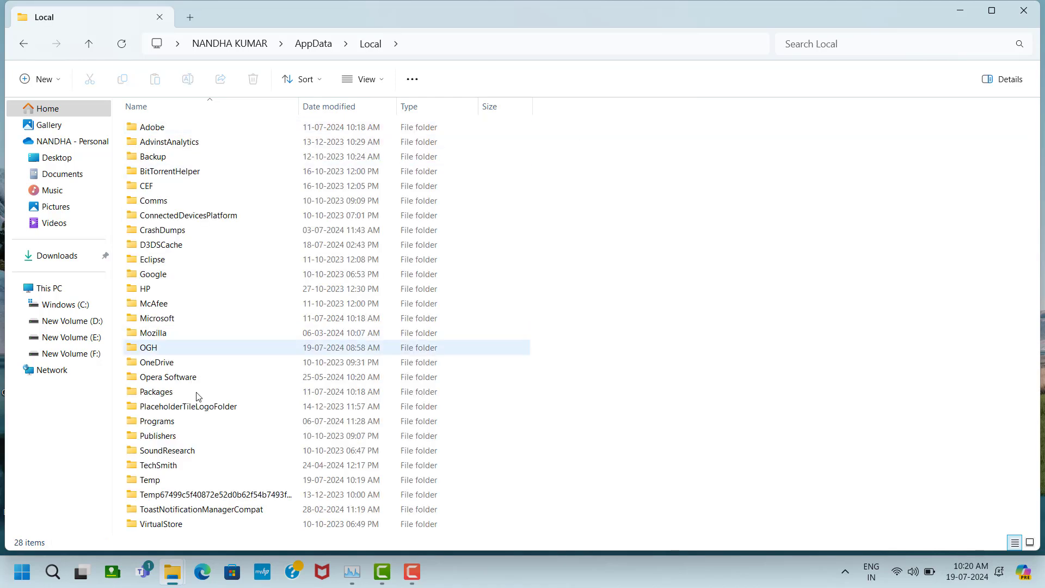
left_click(138, 479)
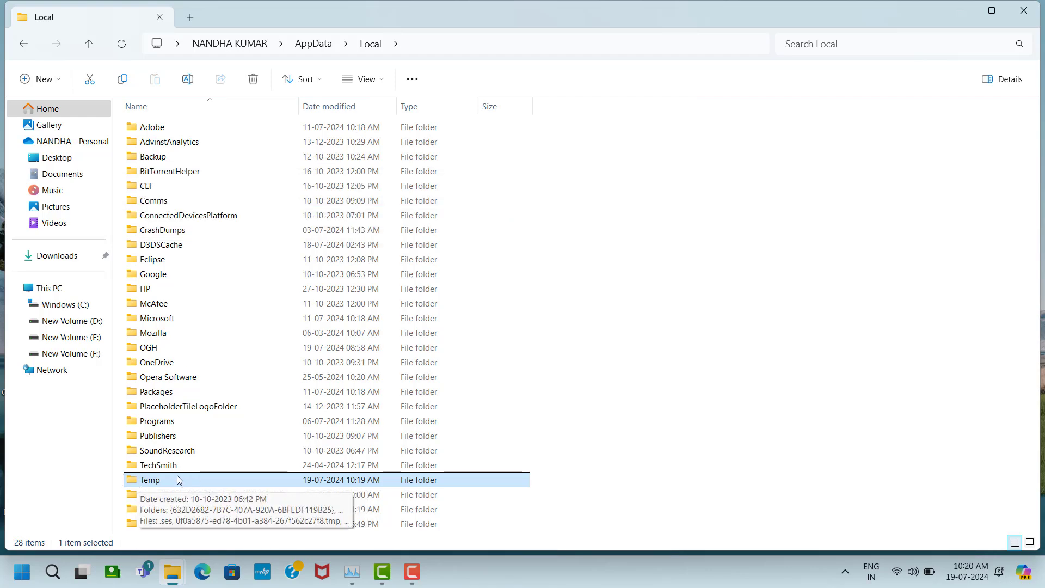
double_click(201, 481)
Step: Select all items in the AppData Local Temp folder and delete them
left_click(226, 126)
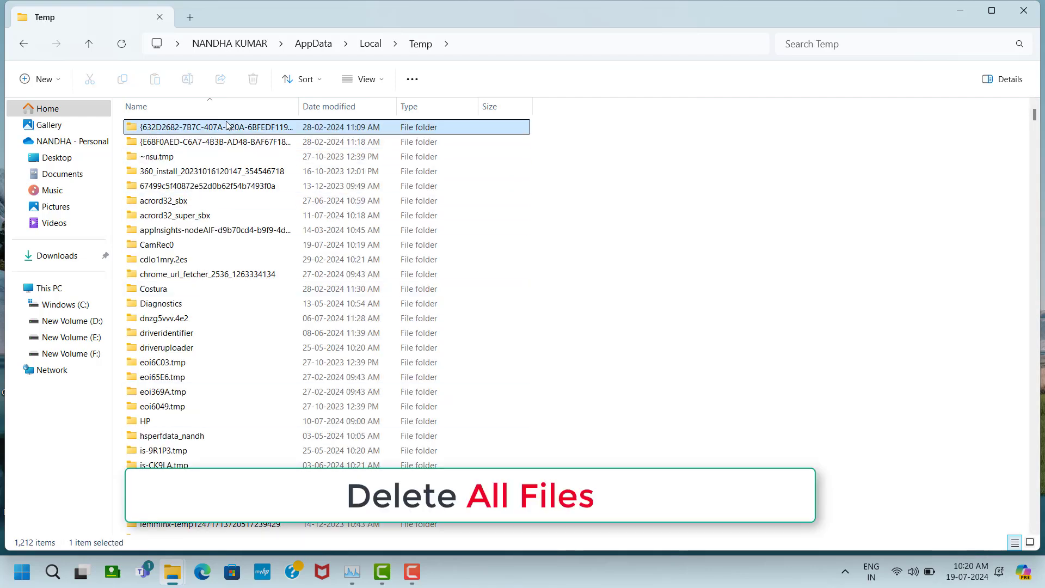
key("ctrl+a")
right_click(226, 127)
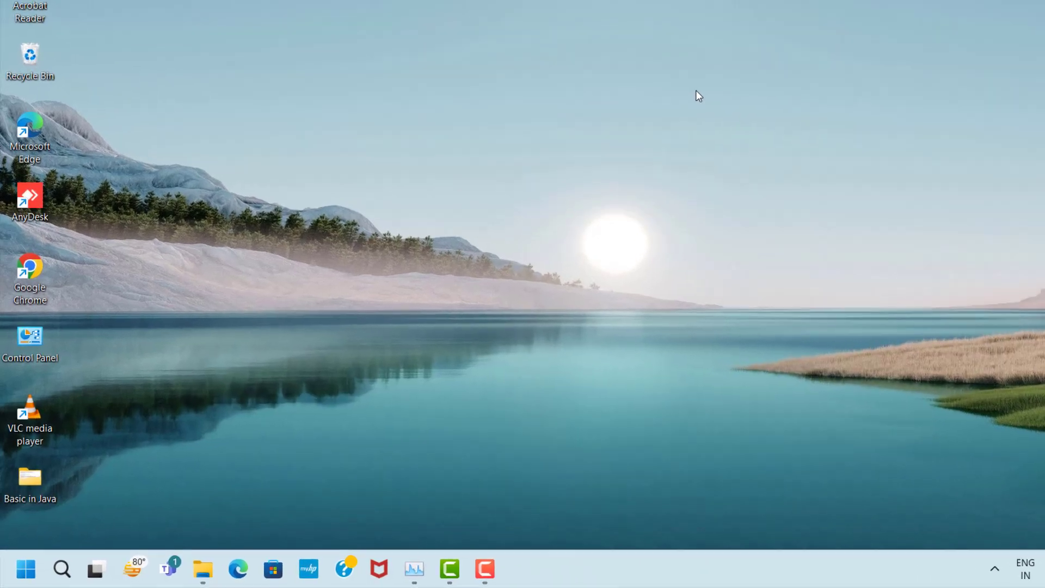
Step: Open the Windows system Temp folder by running temp
key("super+r")
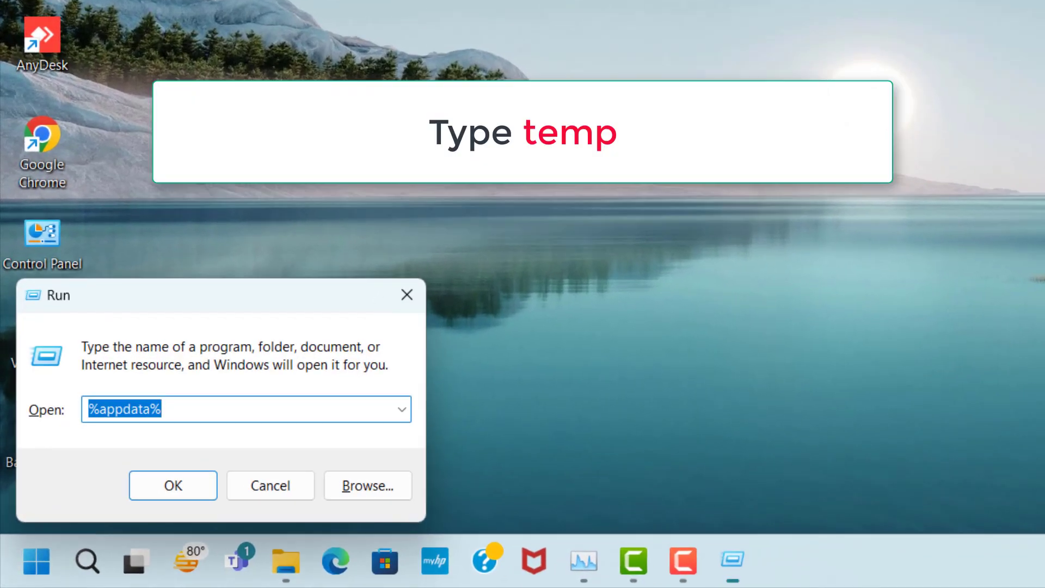
type("temp")
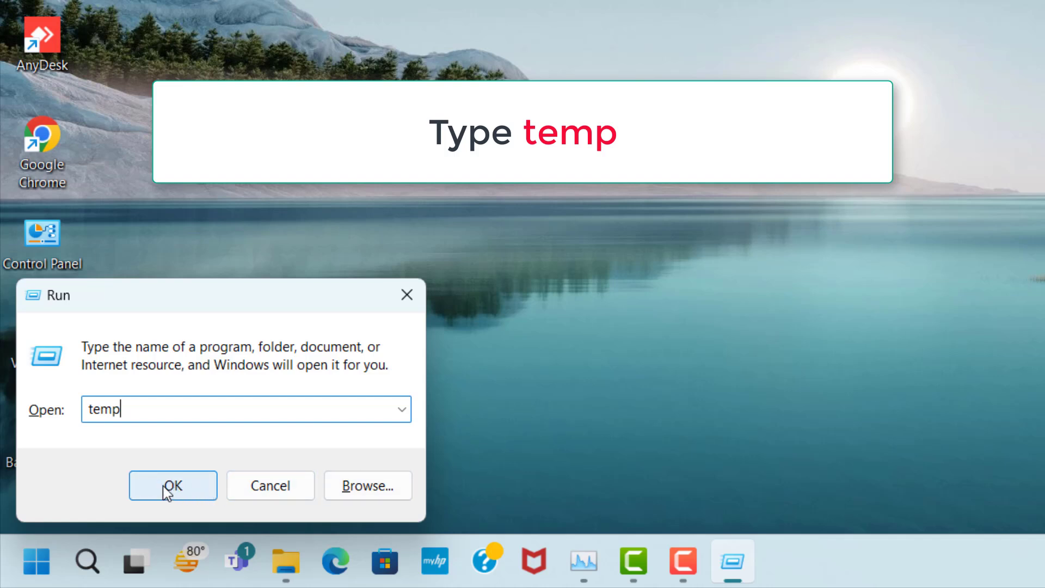
left_click(184, 490)
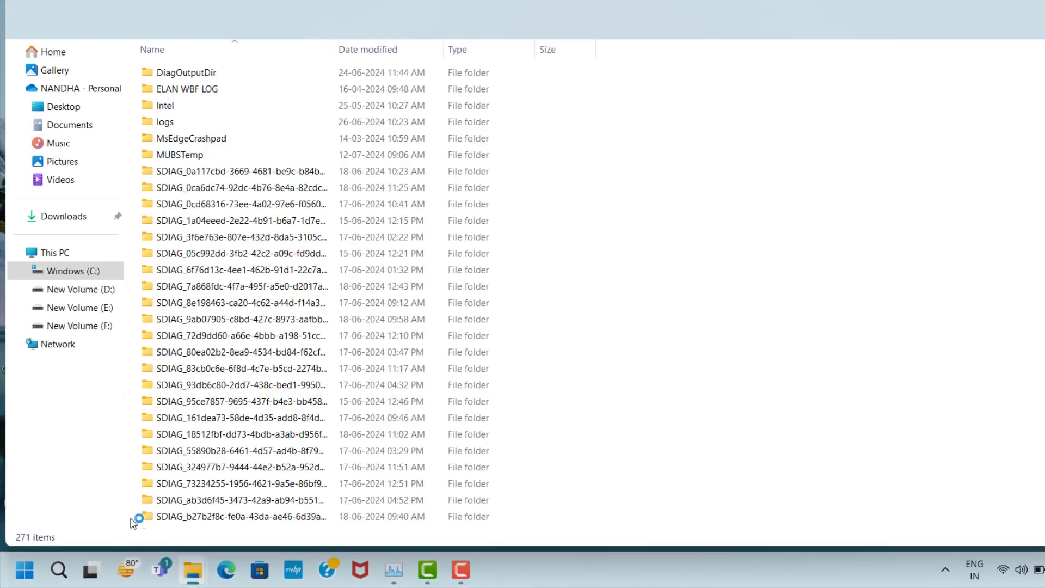
Step: Select all items in the Windows Temp folder and delete them
left_click(336, 78)
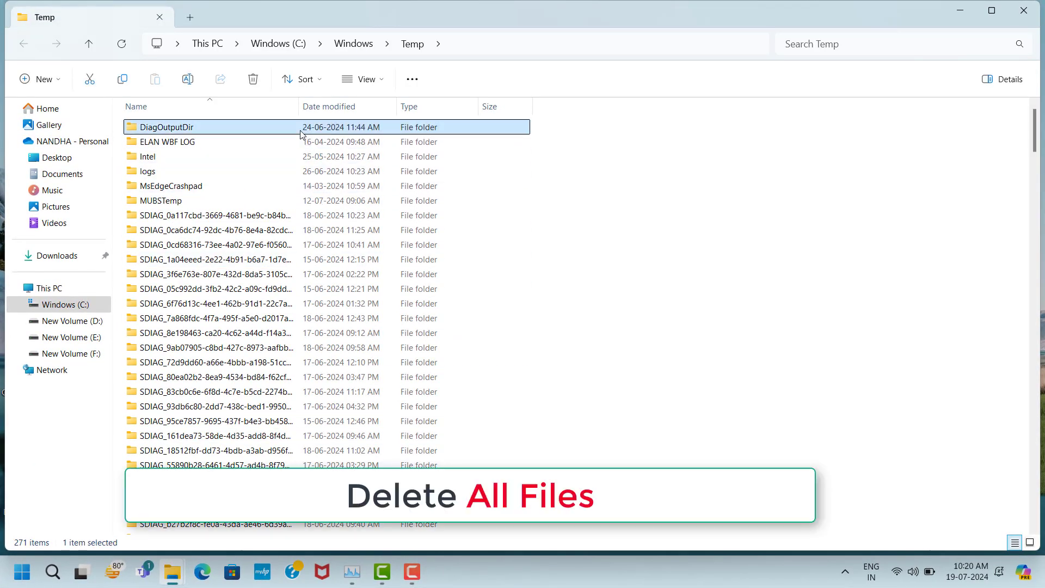
key("ctrl+a")
right_click(300, 134)
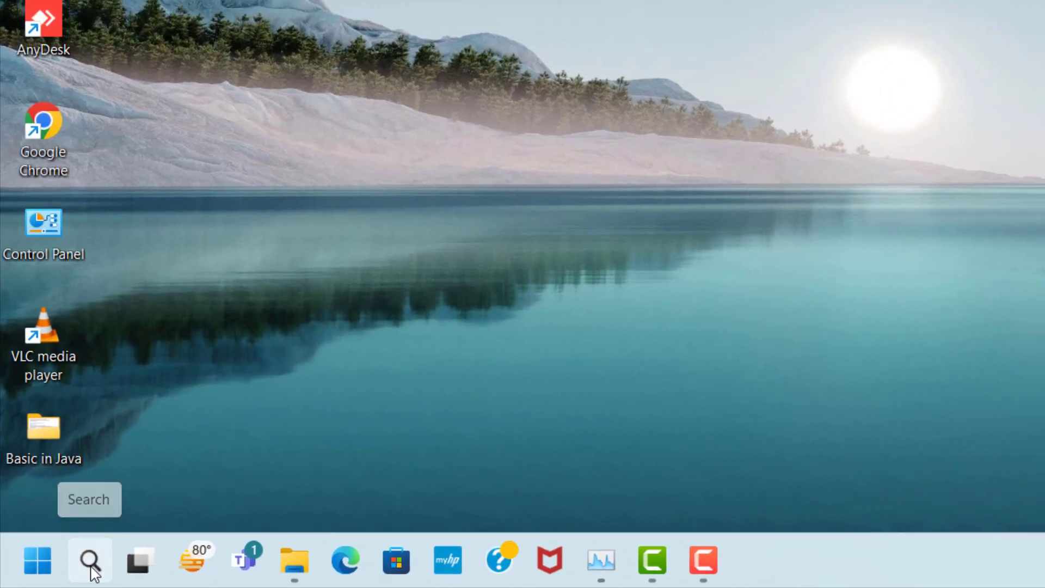
Step: Find the Check for updates system setting through Windows search and run a check for Windows updates
left_click(94, 561)
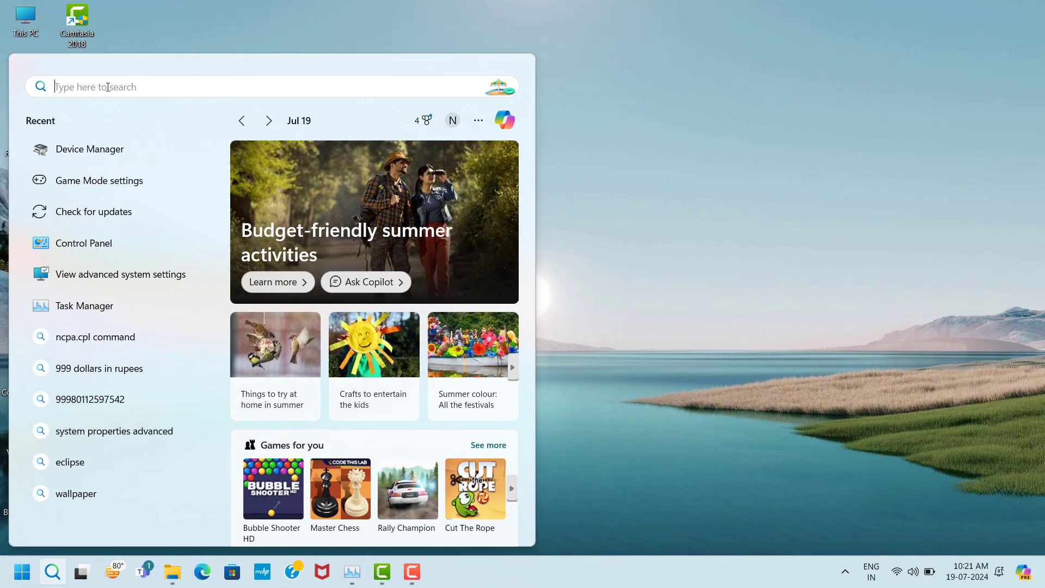
type("che")
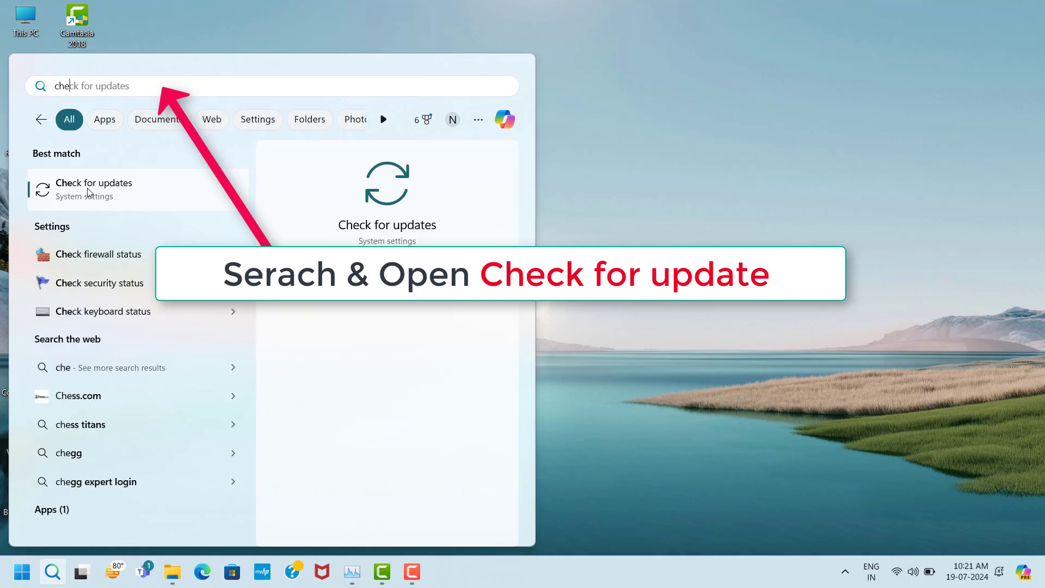
left_click(163, 194)
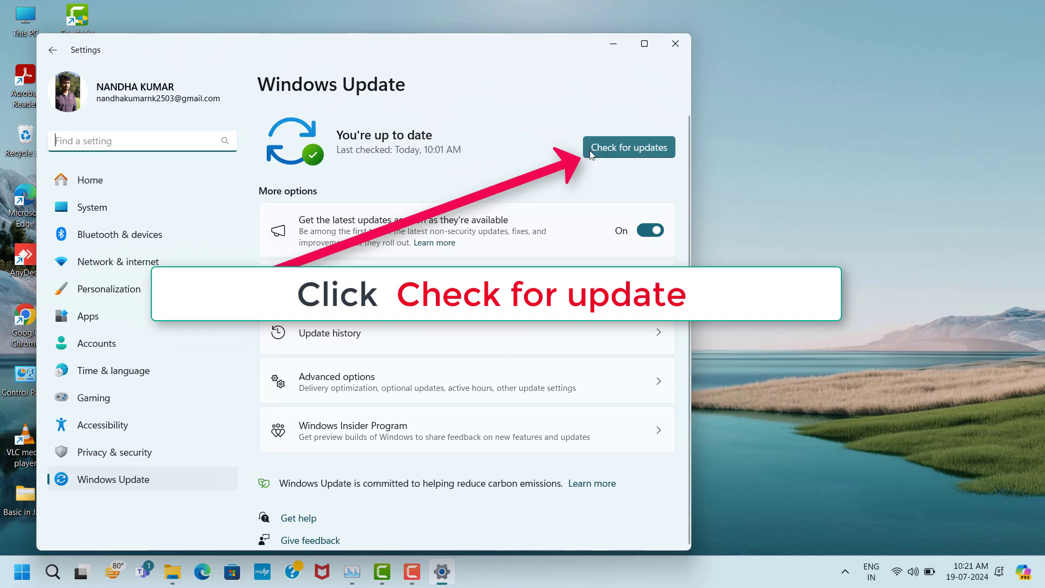
left_click(640, 156)
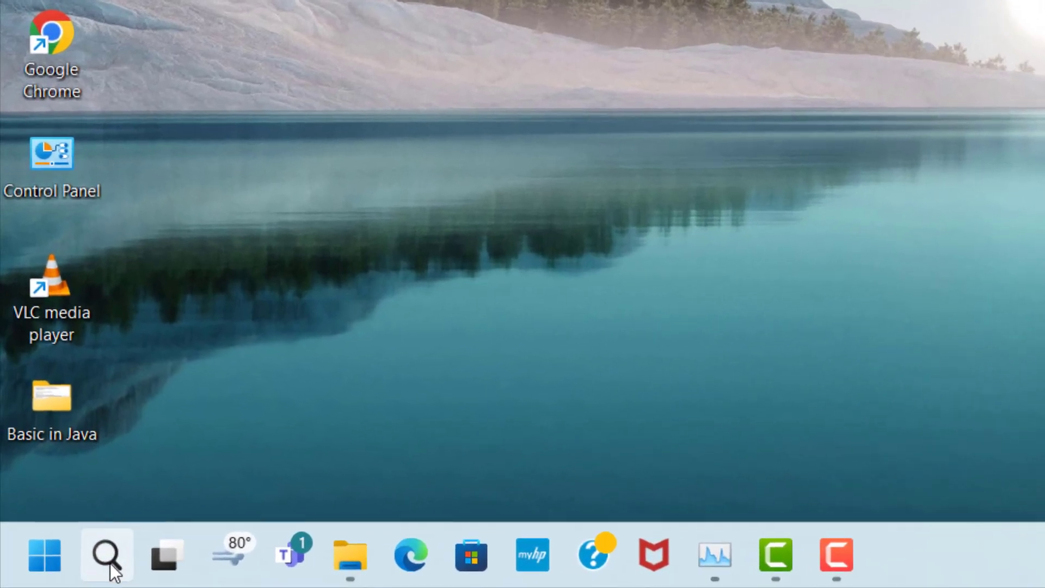
Step: Open Game Mode settings through Windows search and turn Game Mode on
left_click(109, 563)
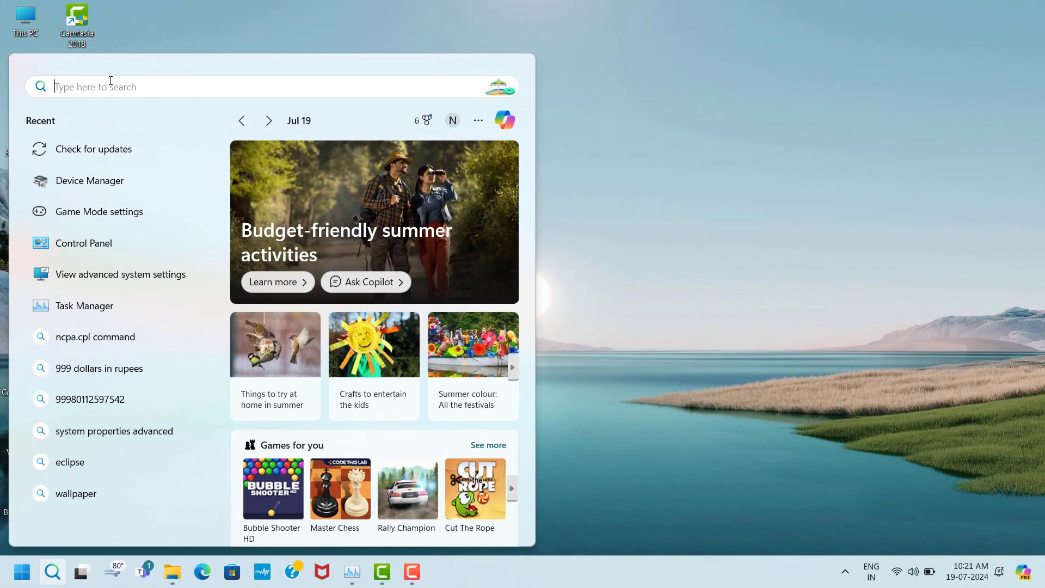
type("game m")
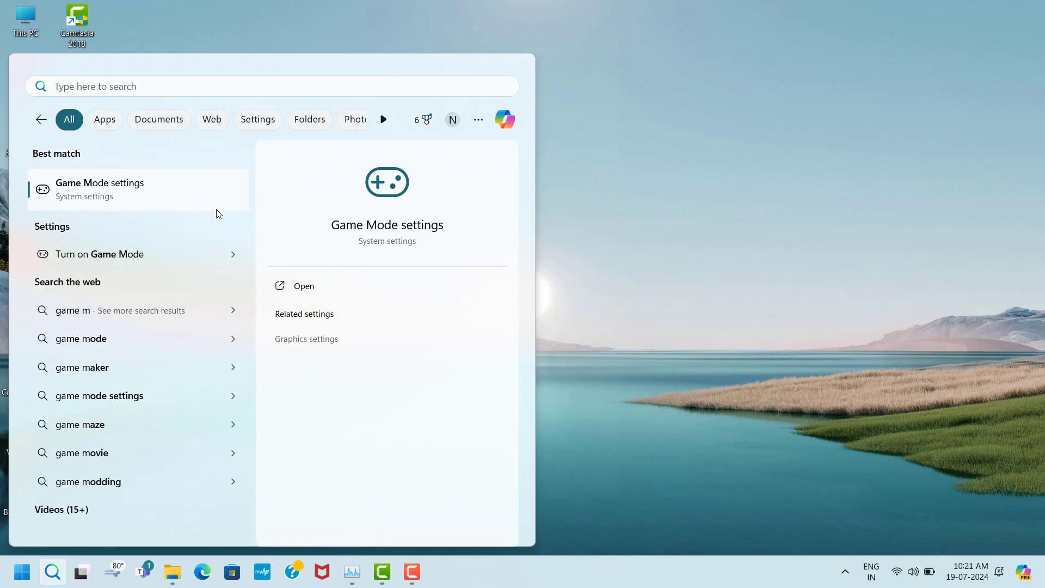
left_click(216, 209)
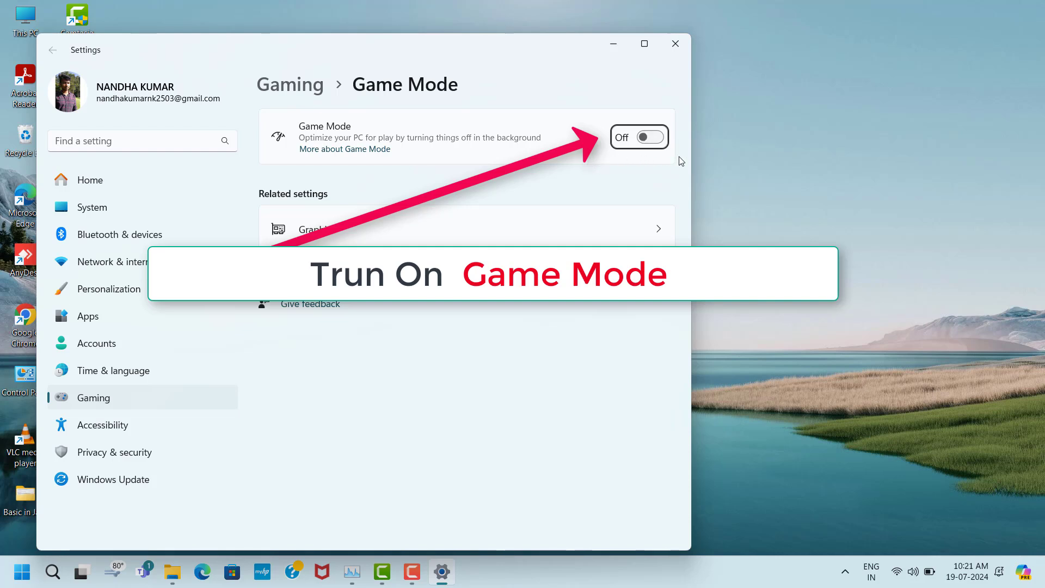
left_click(660, 136)
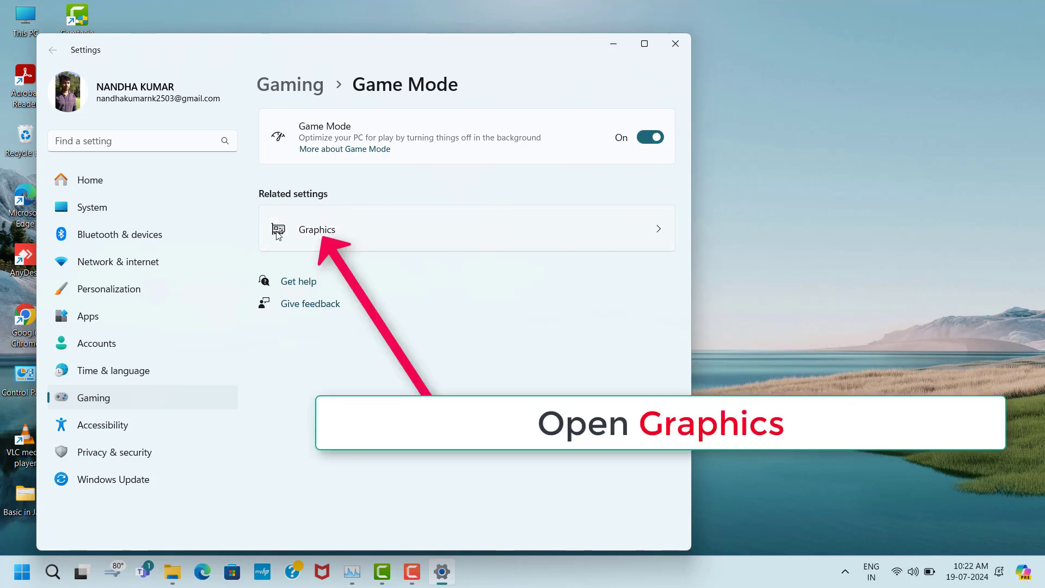
Step: Turn on optimizations for windowed games in the default graphics settings
left_click(434, 226)
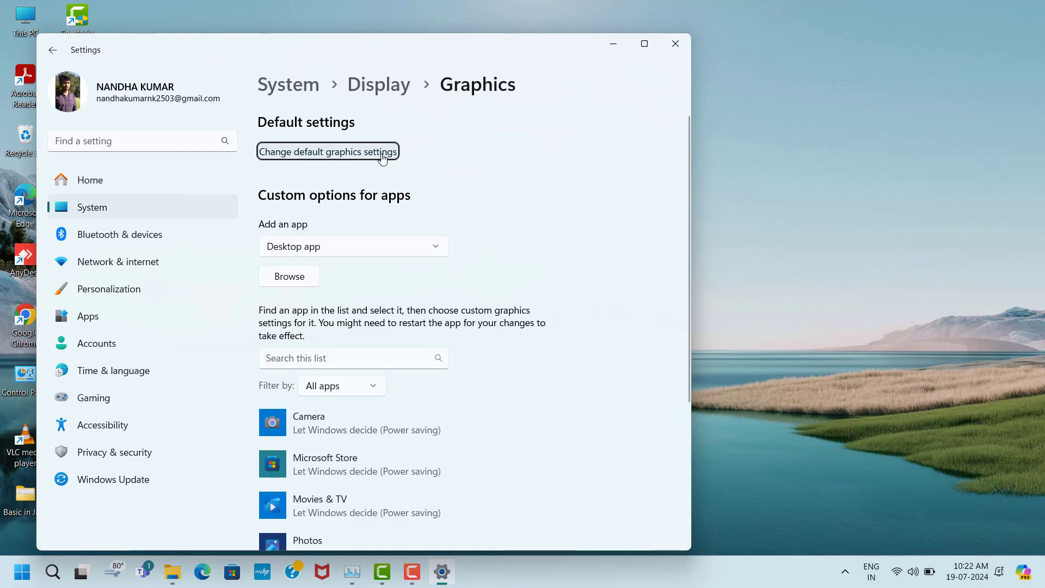
left_click(352, 153)
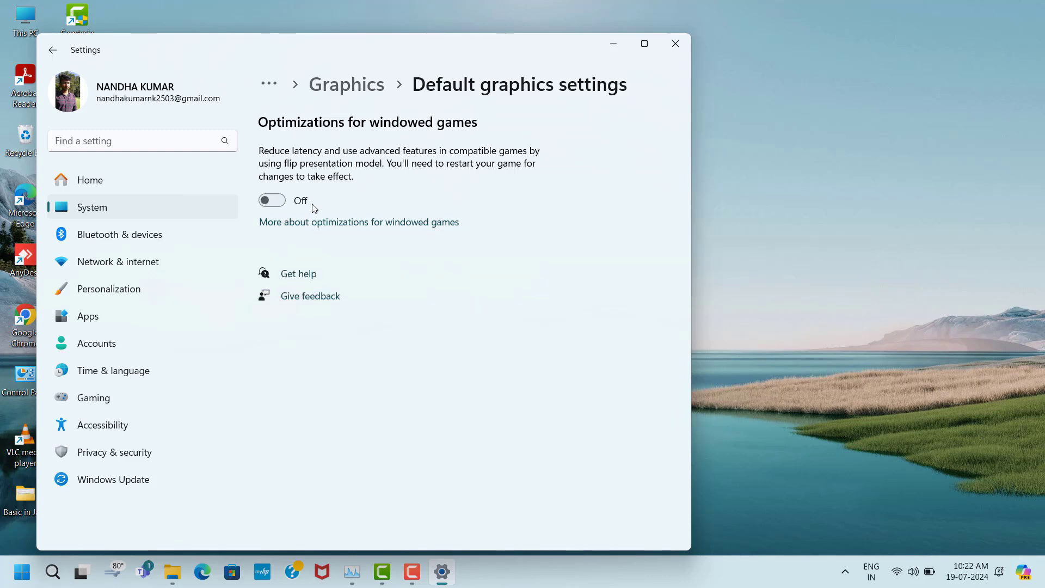
left_click(266, 205)
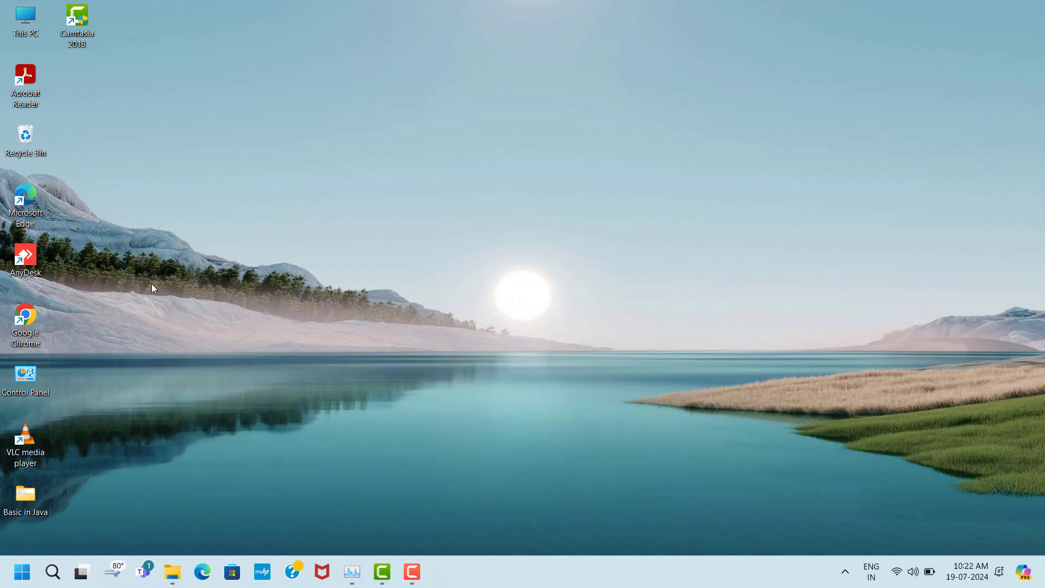
Step: Switch to Google Chrome and search Google for "directx setup"
double_click(40, 314)
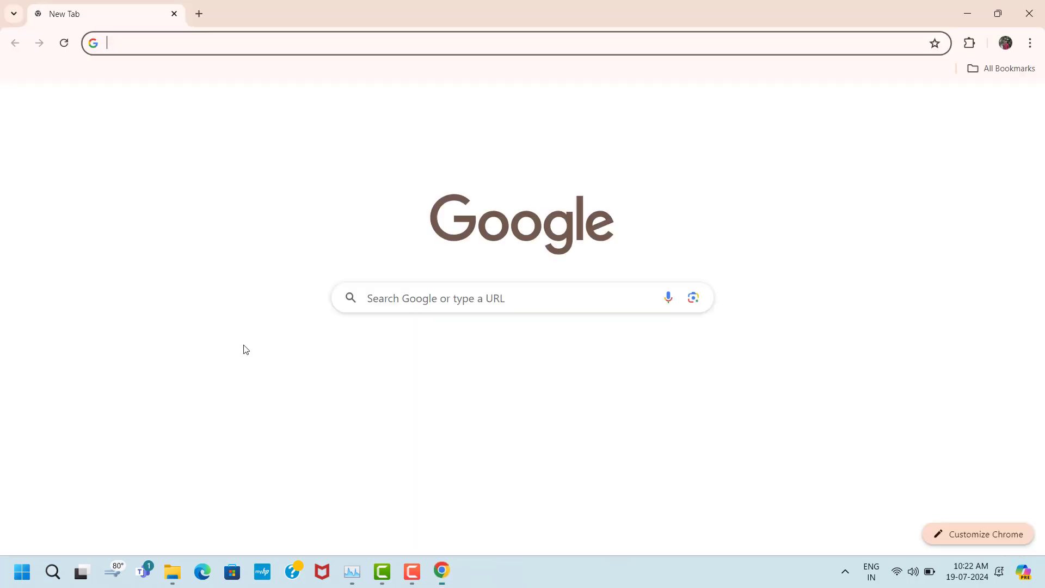
left_click(370, 294)
type("directx setup")
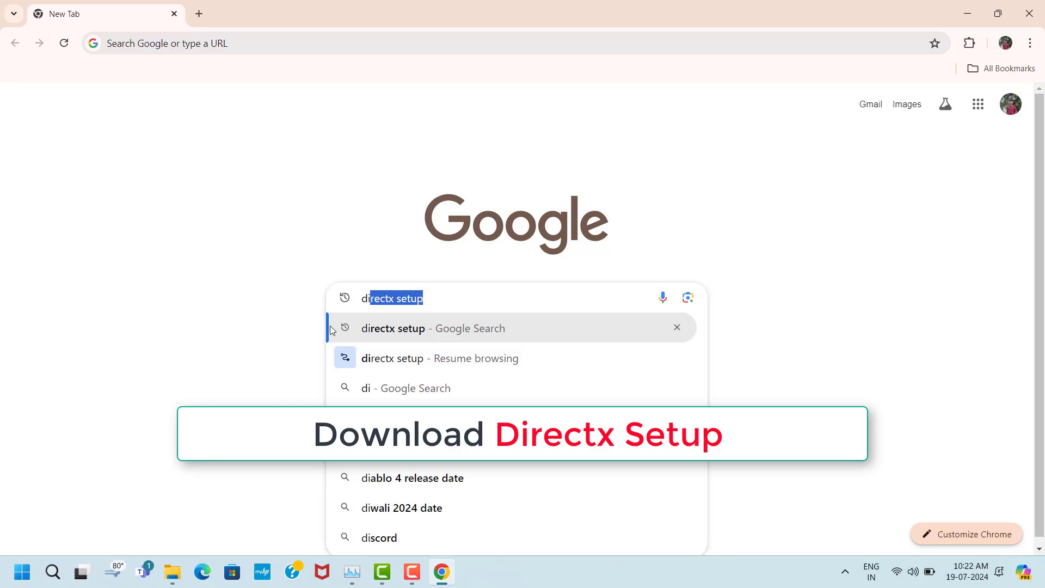
left_click(394, 328)
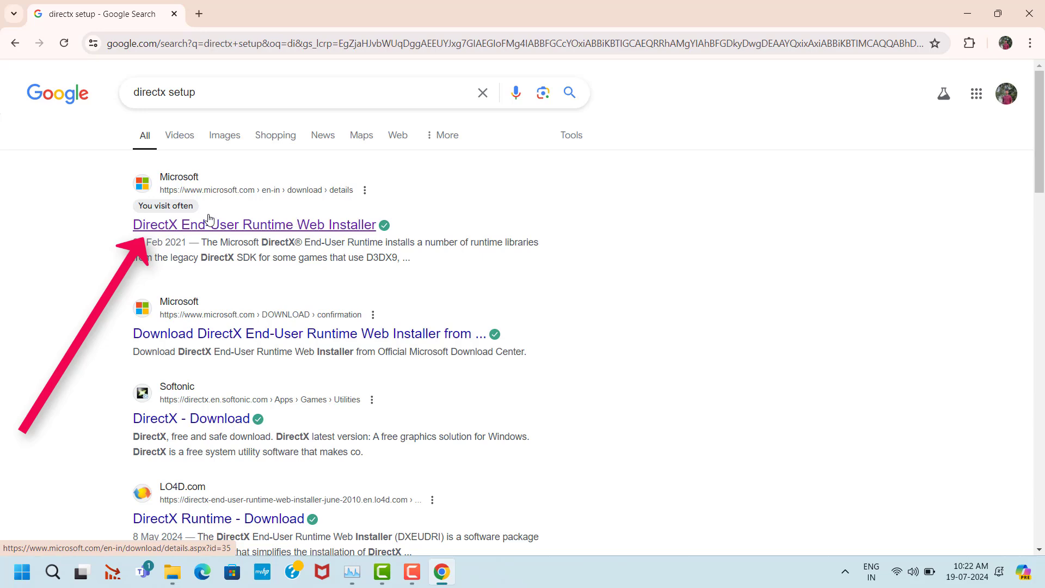
Step: Download the DirectX End-User Runtime Web Installer in English from the Microsoft download page
left_click(266, 232)
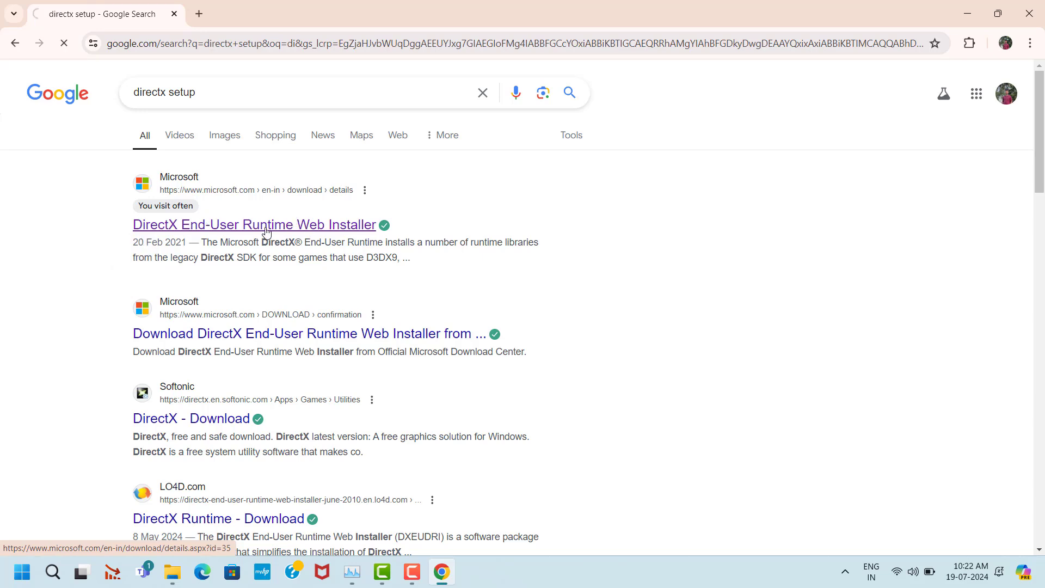
scroll(264, 230, "down", 5)
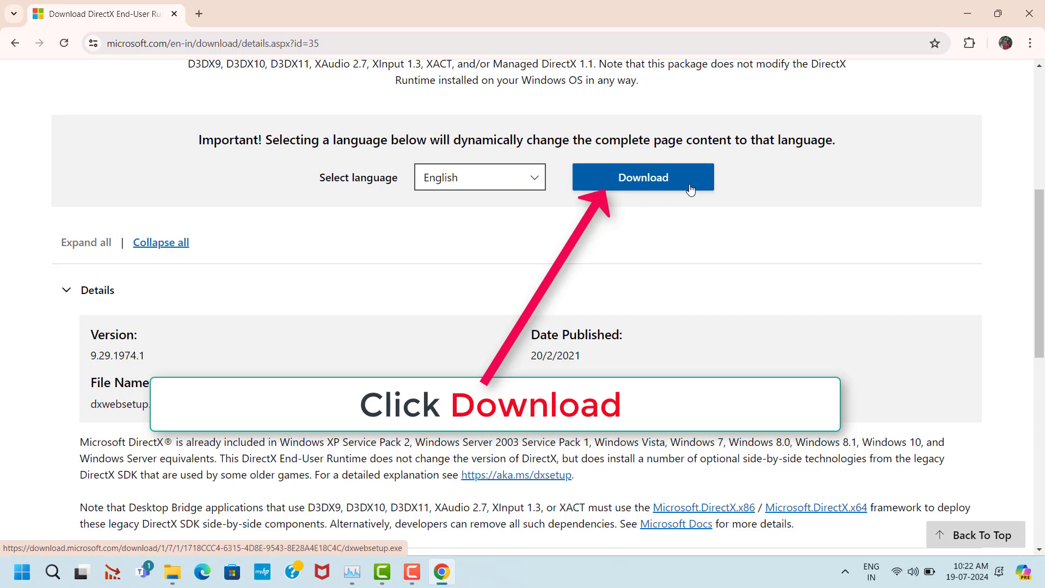
left_click(645, 180)
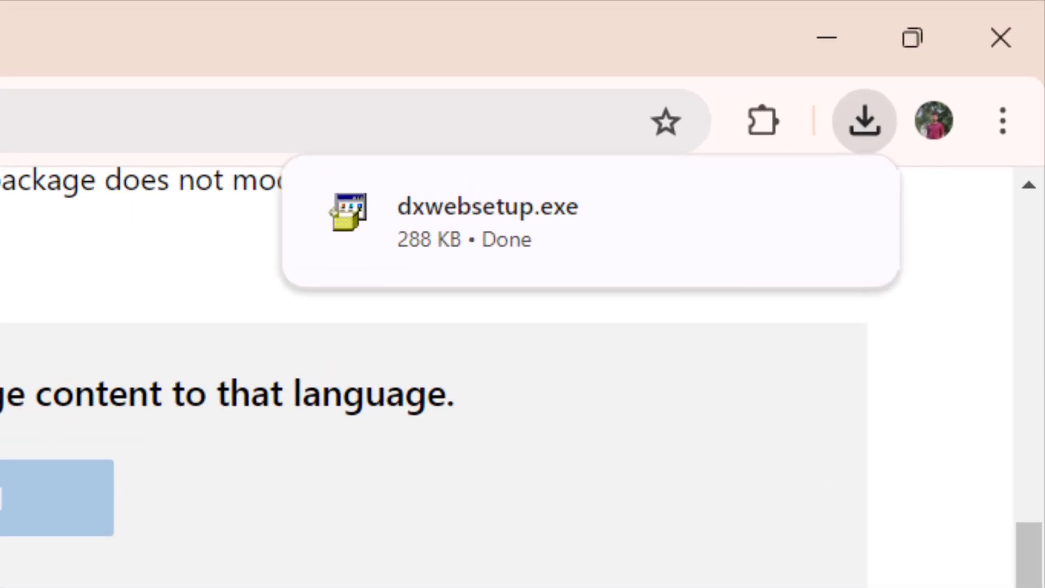
Step: Run the downloaded dxwebsetup.exe, accept the license agreement and continue through the DirectX setup wizard
mouse_move(963, 83)
left_click(835, 211)
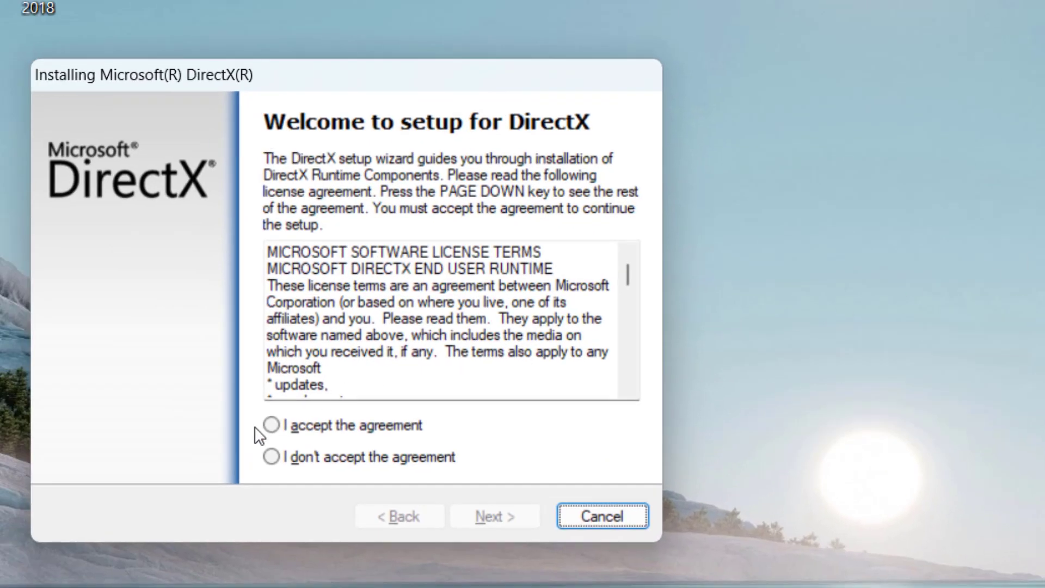
left_click(271, 426)
left_click(469, 520)
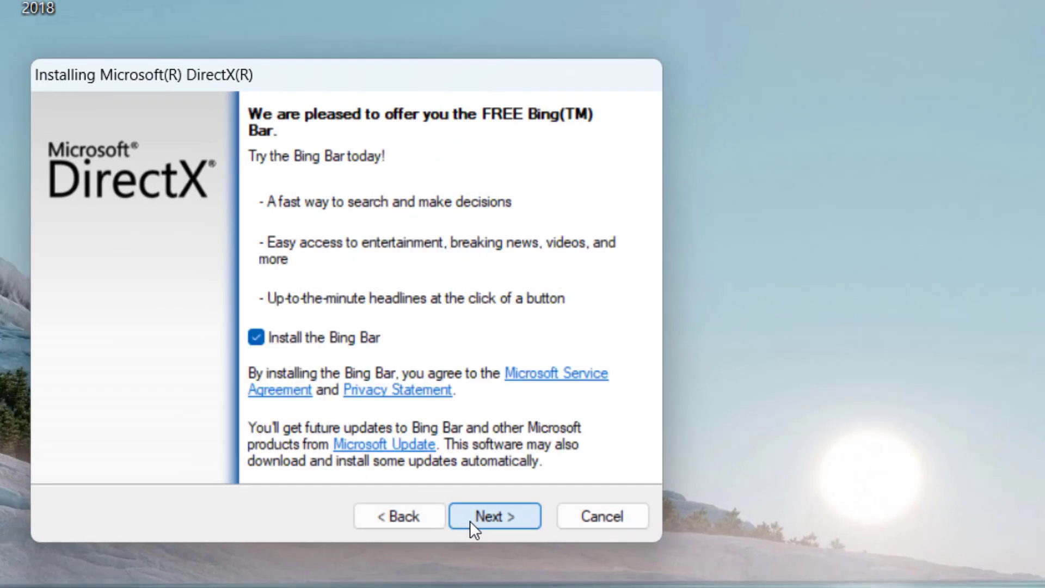
left_click(494, 518)
left_click(519, 518)
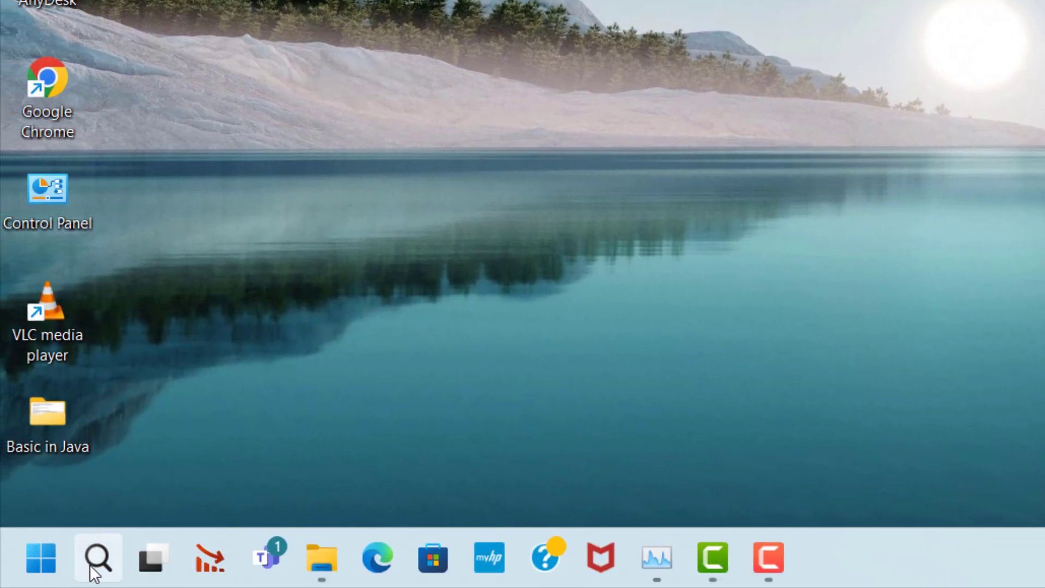
Step: Open Device Manager, expand the display adapters and select the Intel(R) Iris(R) Xe Graphics device
left_click(94, 558)
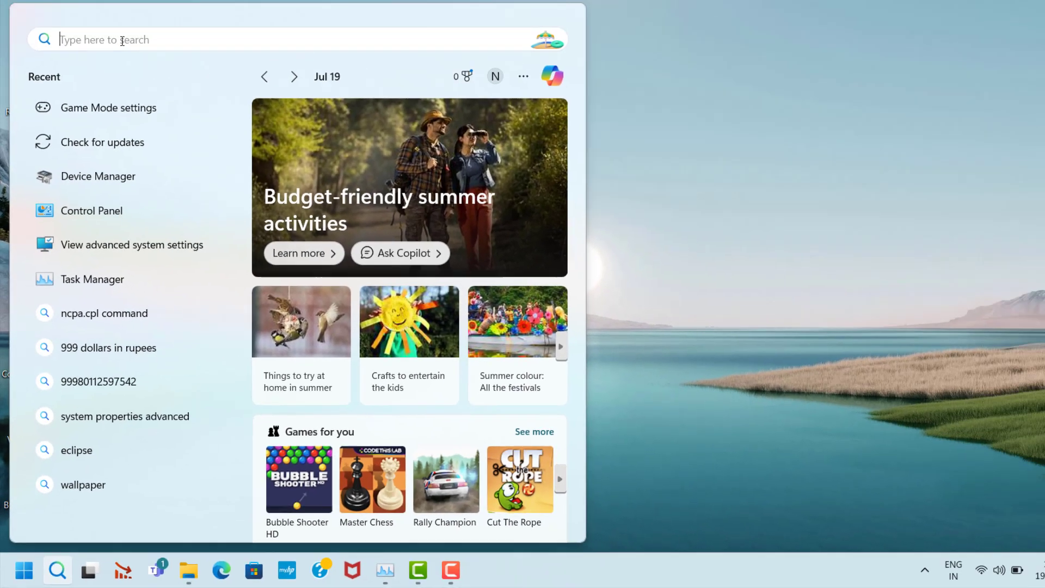
type("dev")
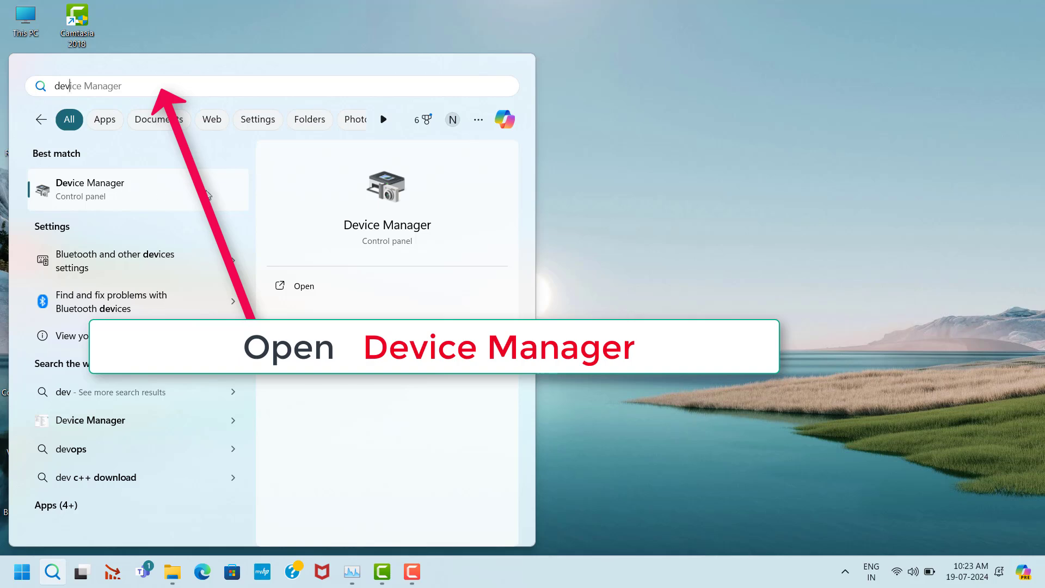
left_click(205, 197)
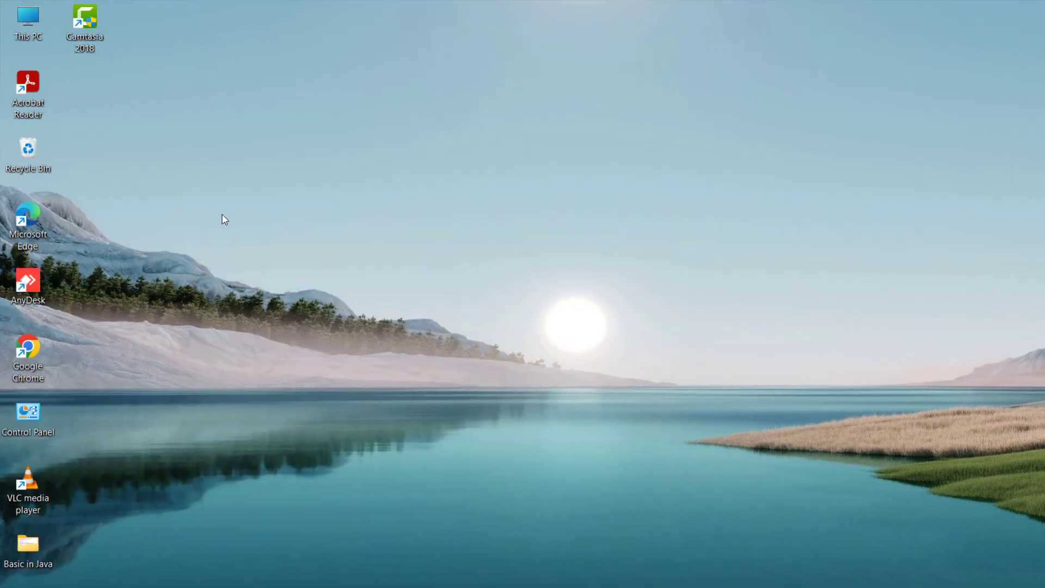
left_click(154, 245)
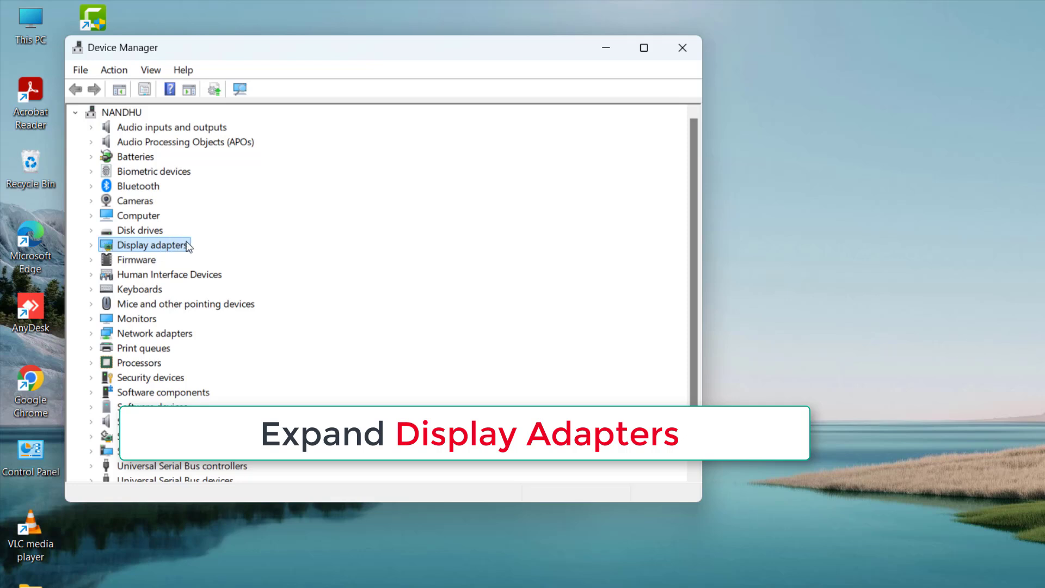
left_click(91, 245)
left_click(188, 261)
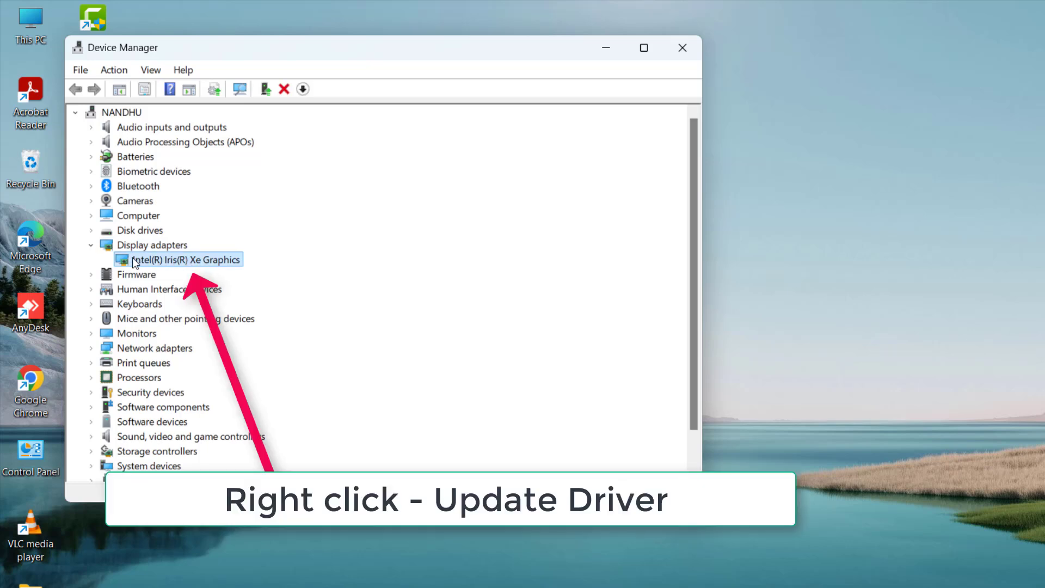
Step: Update the Intel(R) Iris(R) Xe Graphics driver manually, installing the Intel(R) Iris(R) Xe Graphics model from the list of drivers available on the computer
right_click(211, 262)
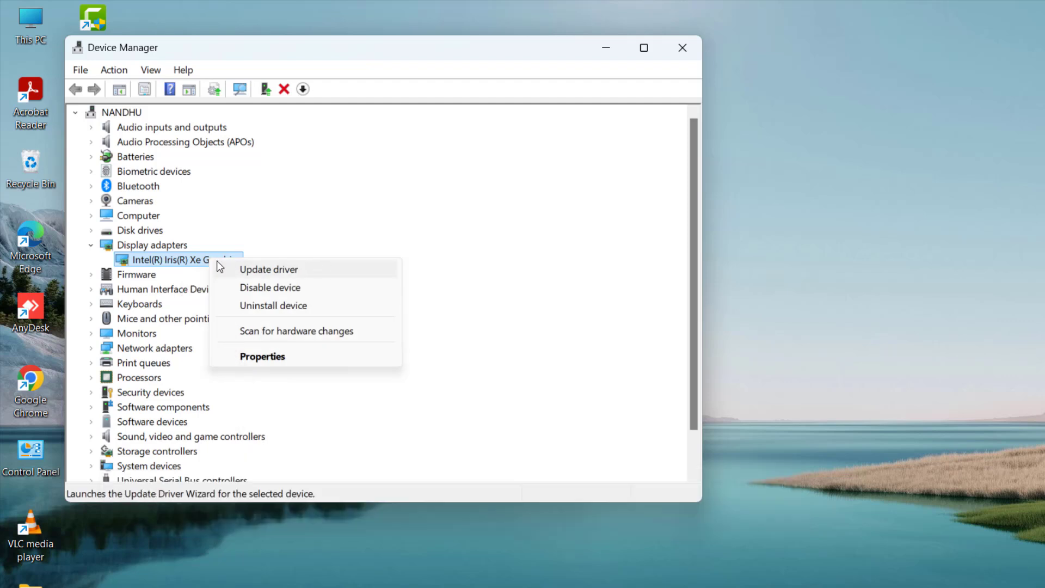
left_click(273, 270)
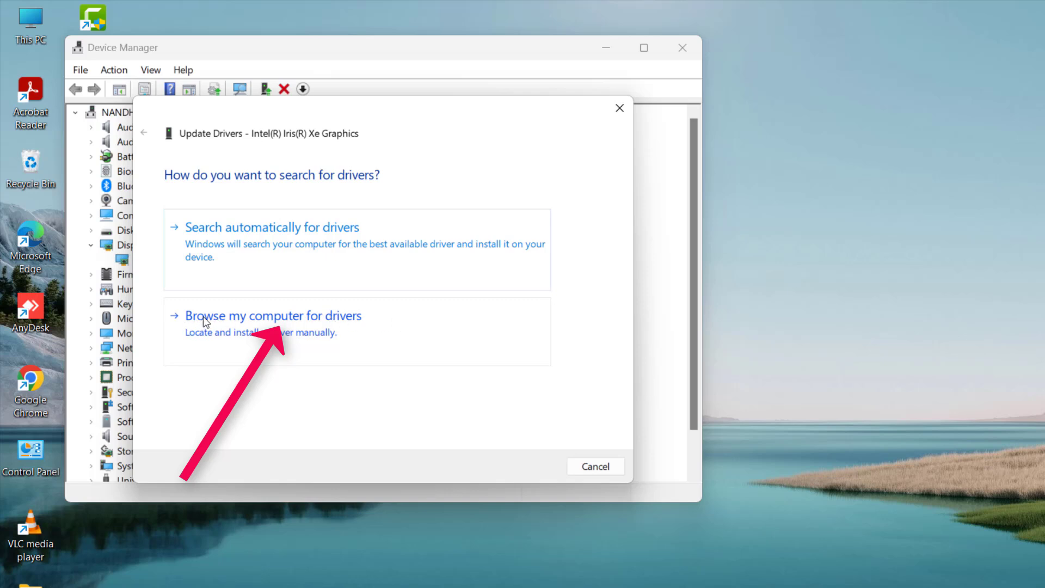
left_click(281, 321)
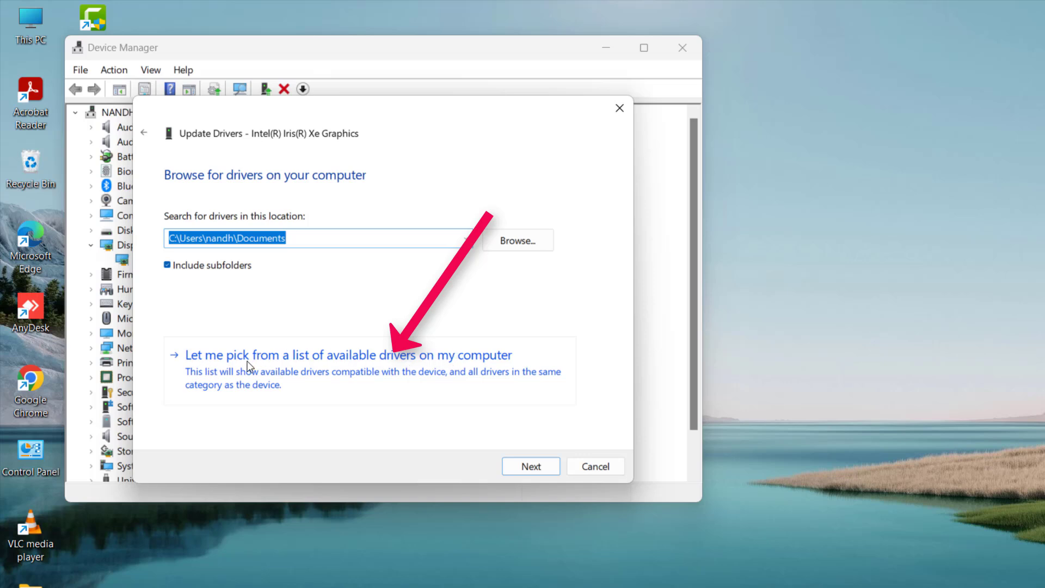
left_click(370, 359)
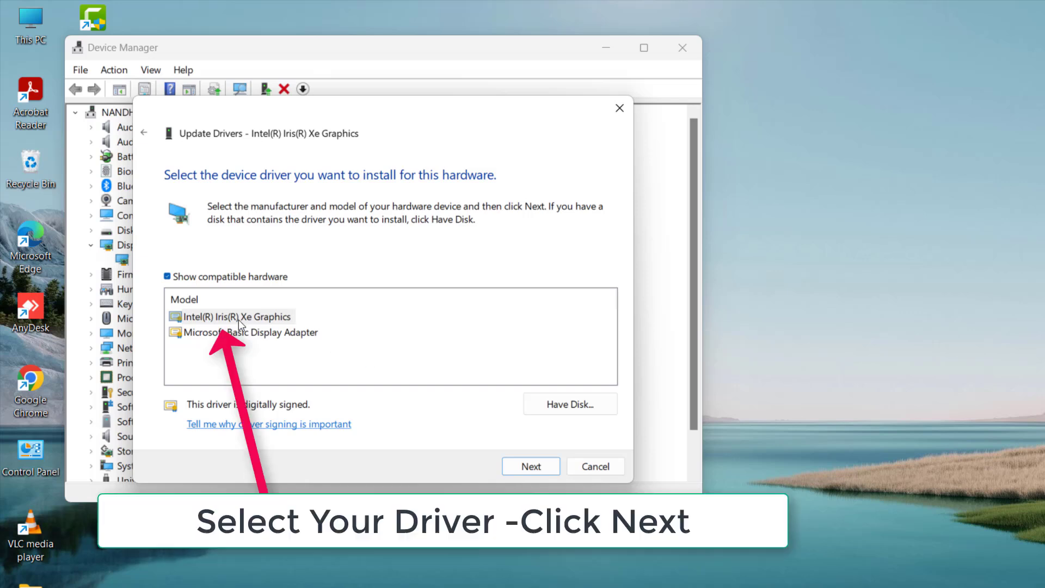
left_click(240, 320)
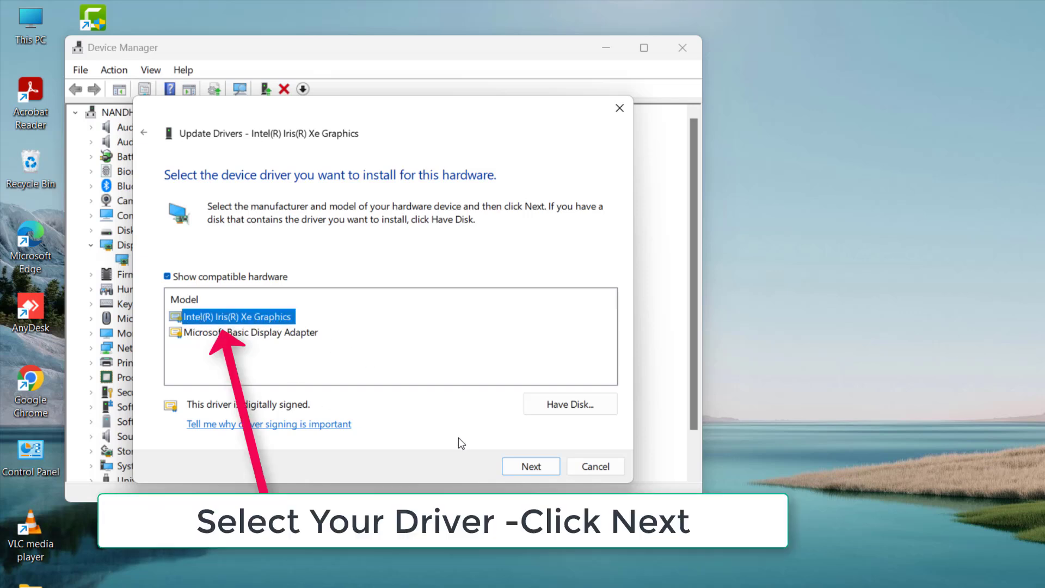
left_click(543, 467)
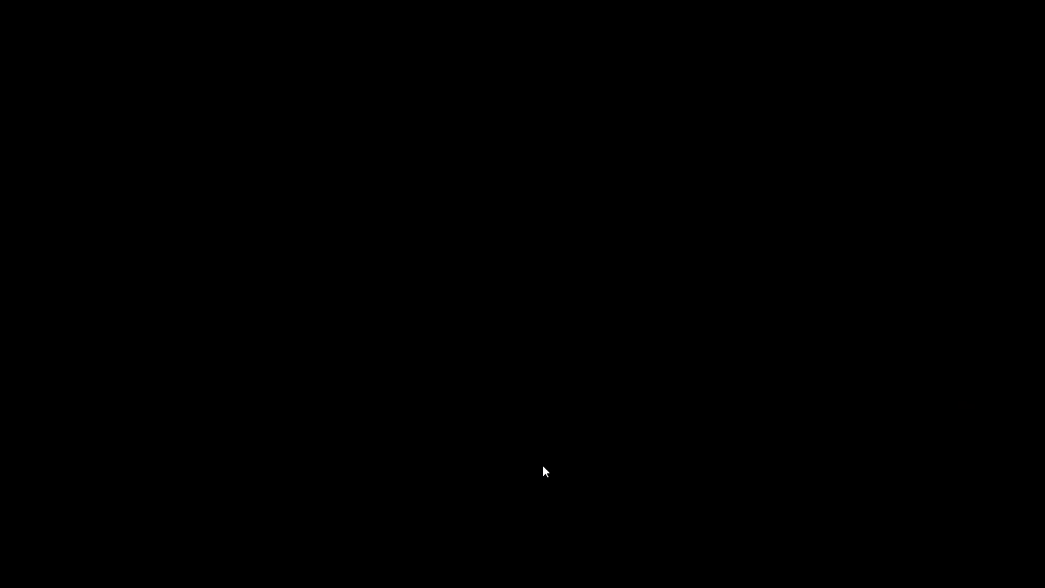